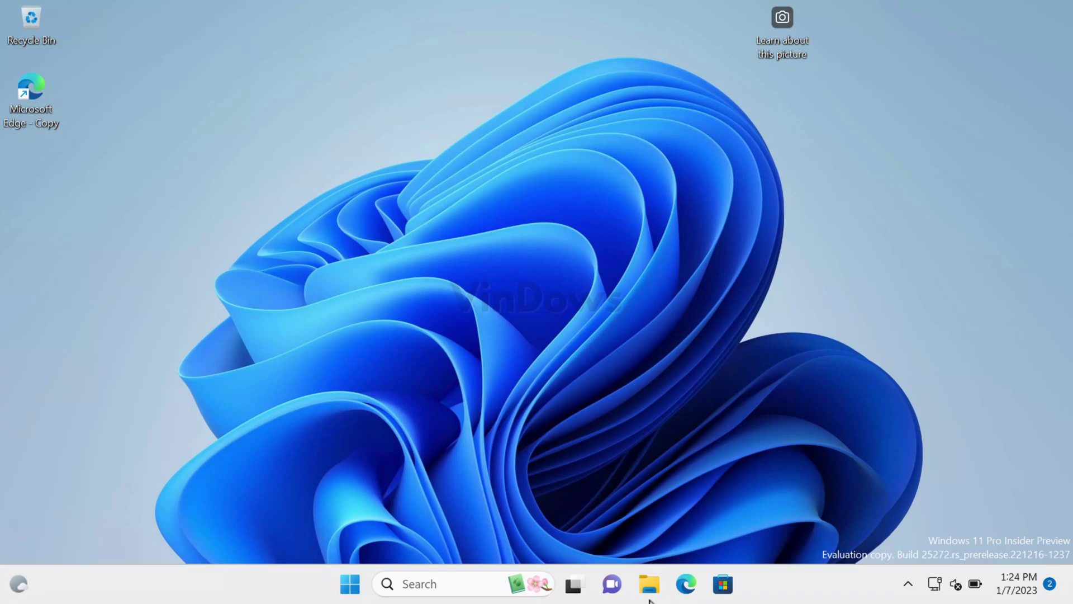
# Show the Gallery page of a maximized File Explorer window.
pyautogui.click(650, 584)
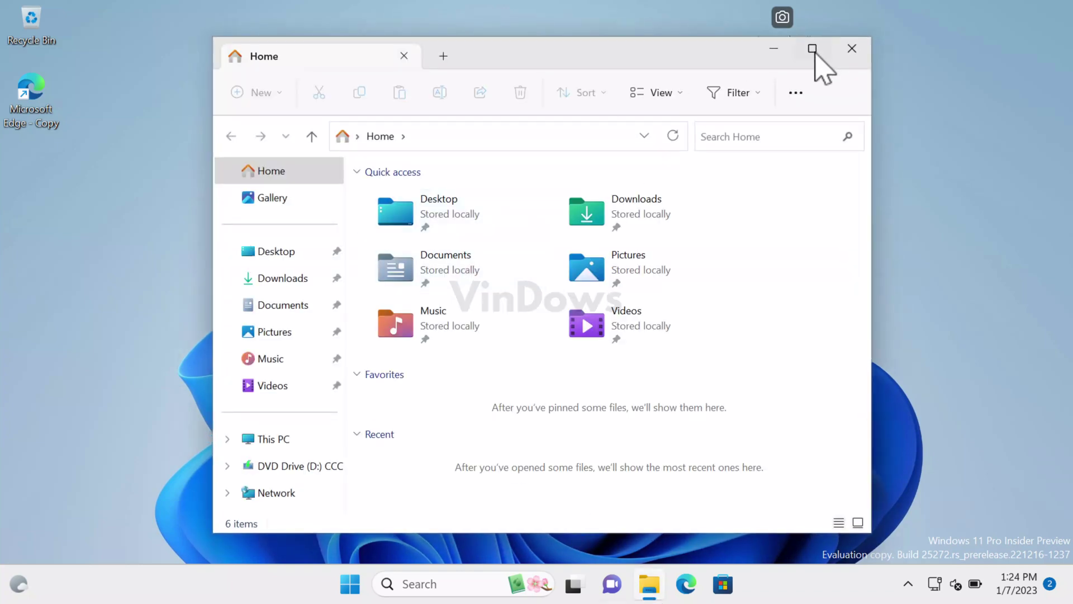
pyautogui.click(811, 48)
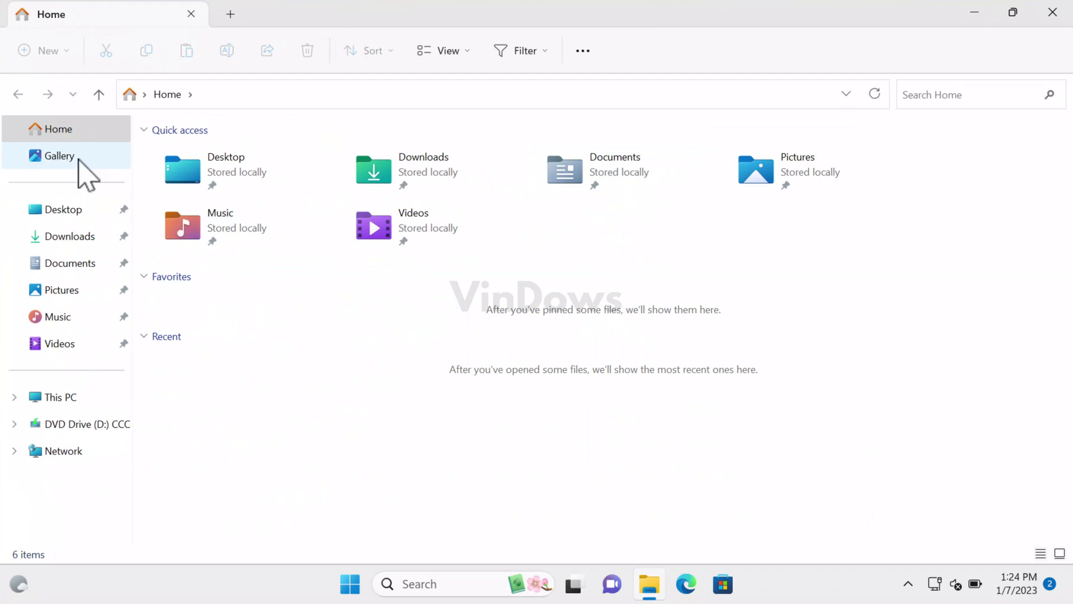
pyautogui.click(77, 158)
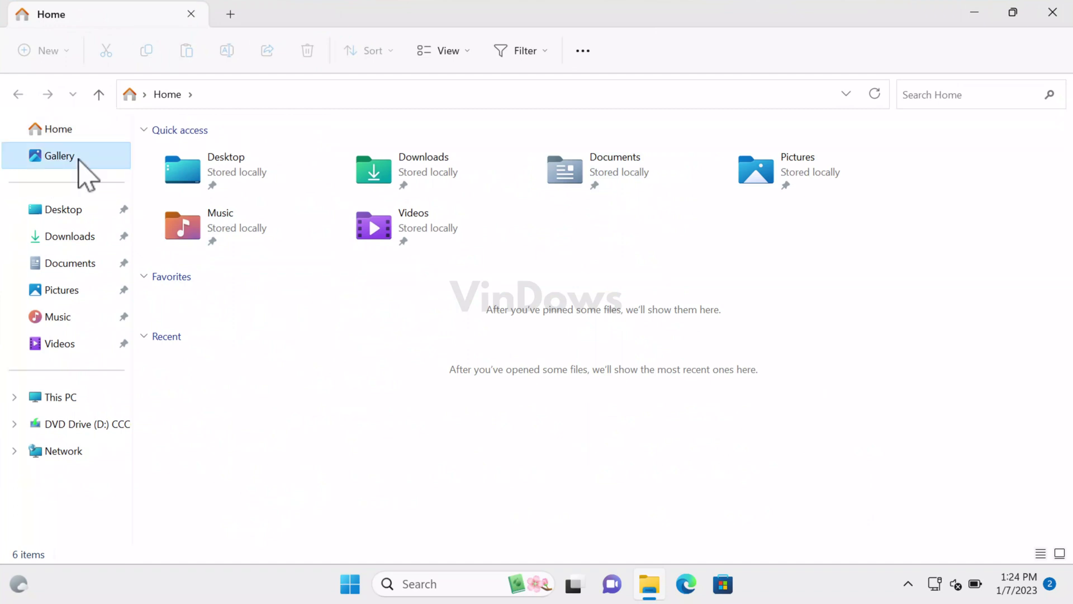
# Select the Camera Roll, Saved Pictures and Screenshots folders, then clear the selection.
pyautogui.moveTo(520, 253); pyautogui.dragTo(280, 213)
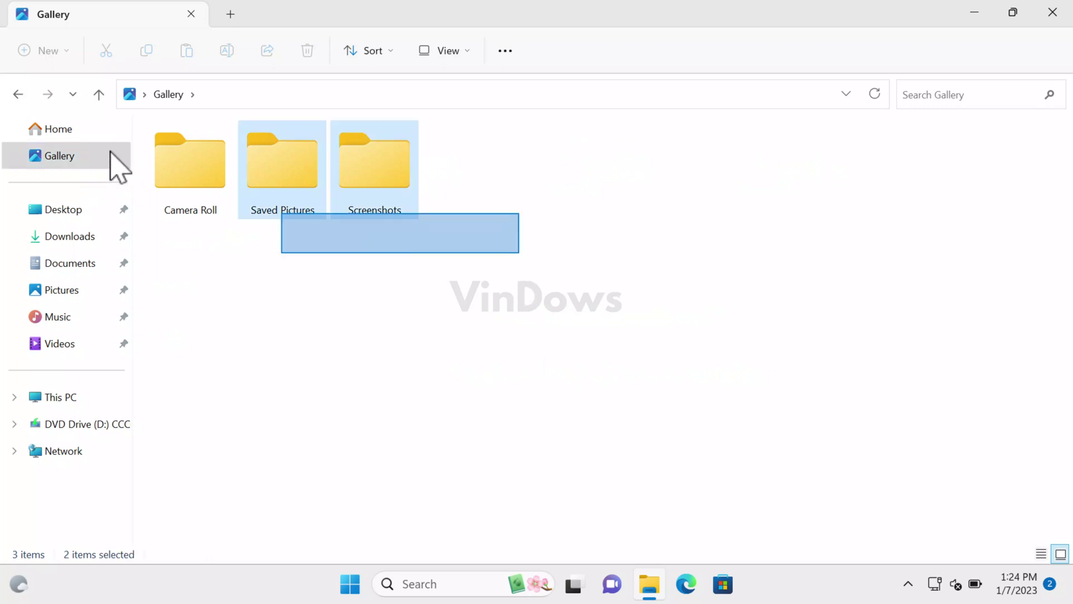
pyautogui.moveTo(118, 164); pyautogui.dragTo(163, 211)
pyautogui.click(201, 336)
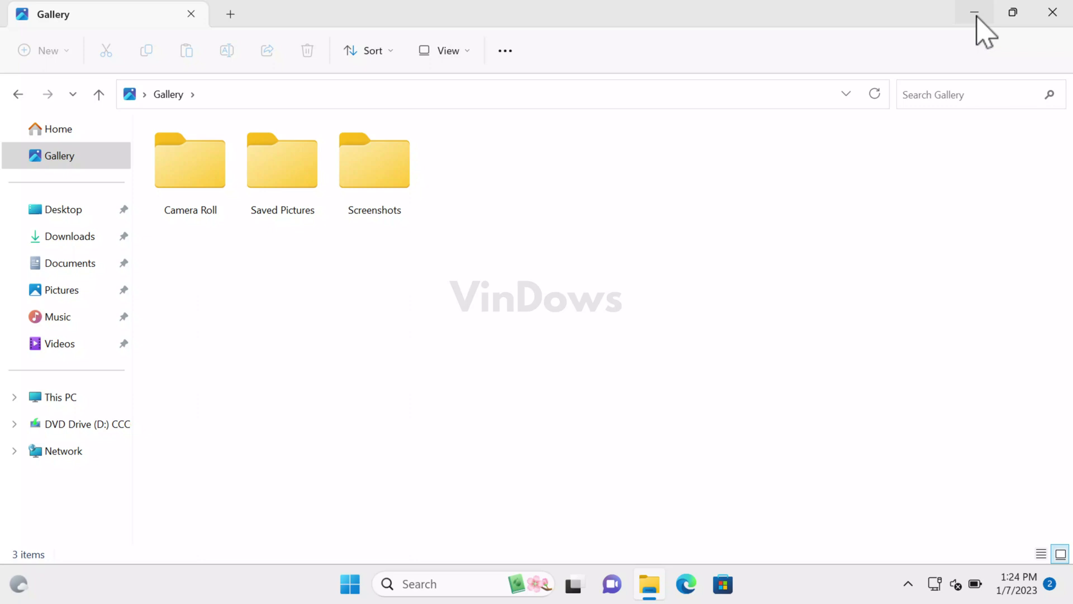
# Minimize Explorer and launch Command Prompt as administrator from Windows search.
pyautogui.click(975, 14)
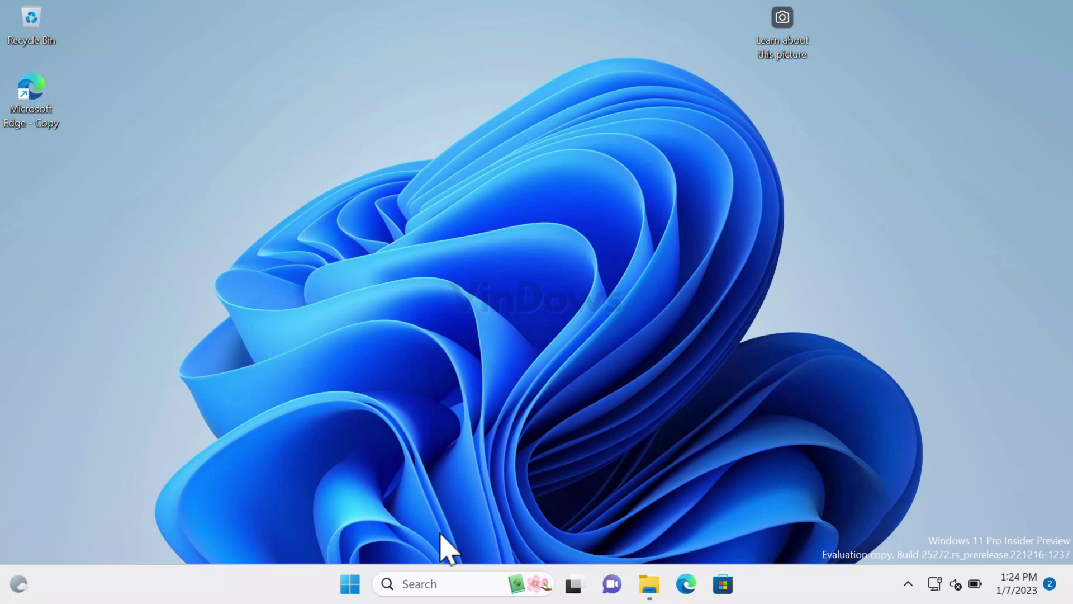
pyautogui.click(427, 585)
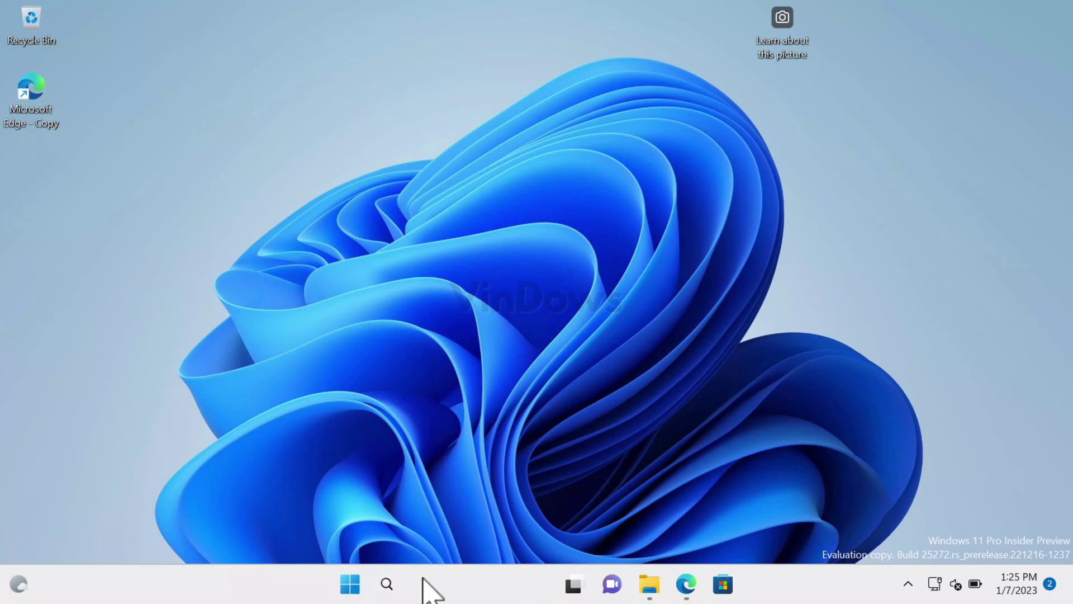
pyautogui.write('cmd')
pyautogui.click(770, 307)
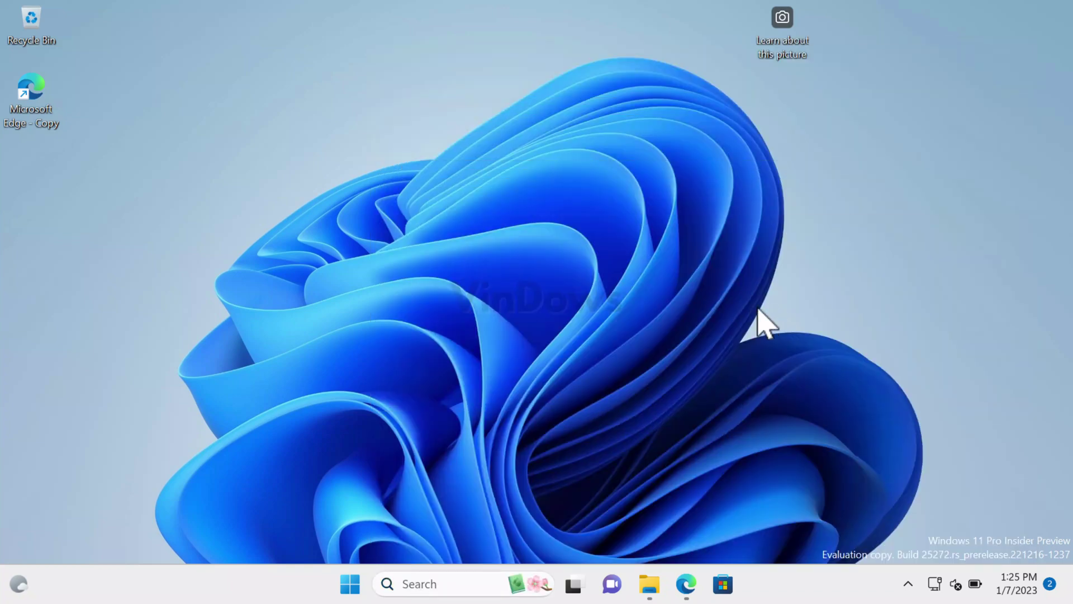
# Approve UAC, run c:\vivetool\vivetool.exe /enable /id:41040327 successfully, then close the console.
pyautogui.click(476, 425)
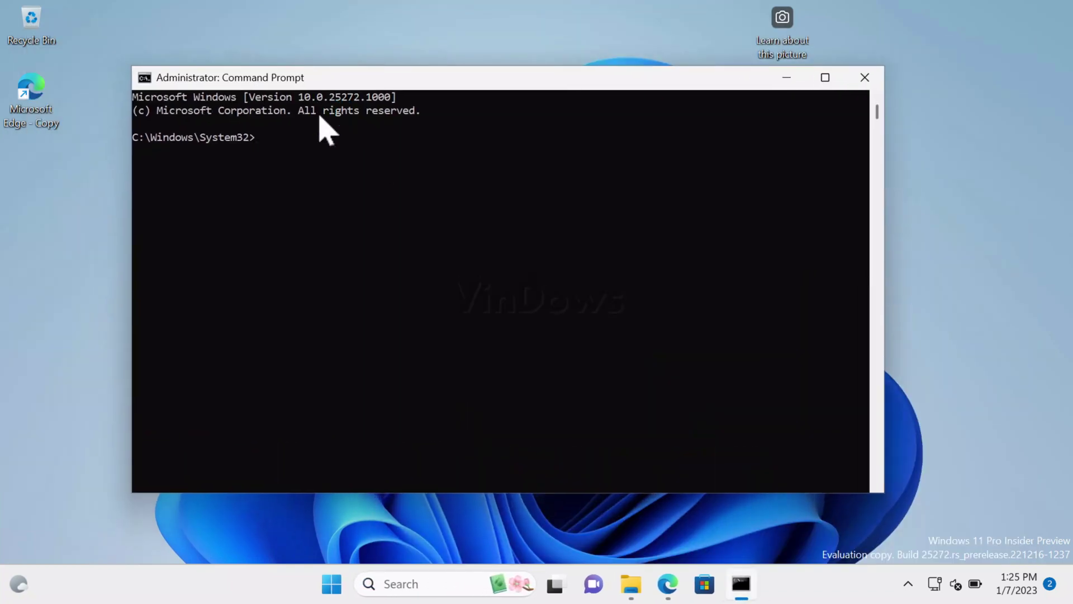
pyautogui.write('c:\\vivetool\\vivetool.exe /enable /id:41040327')
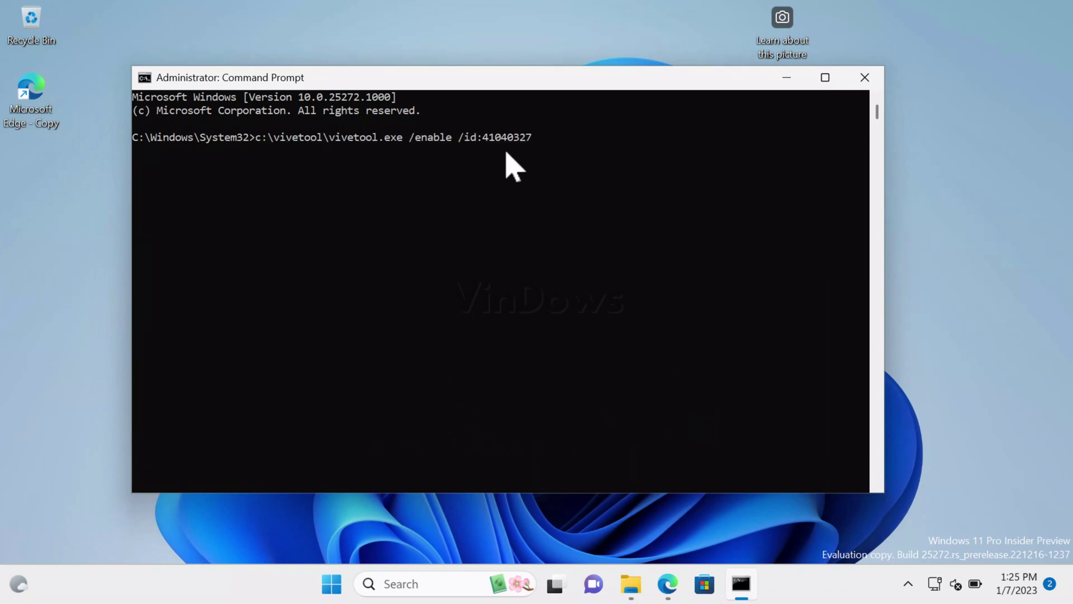
pyautogui.press('Return')
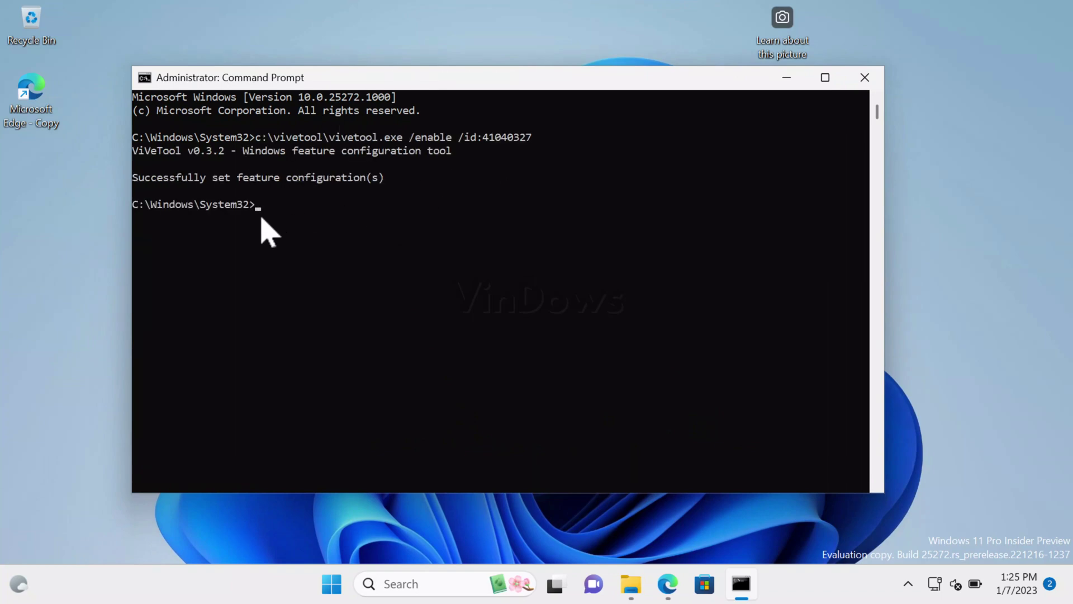
pyautogui.click(860, 84)
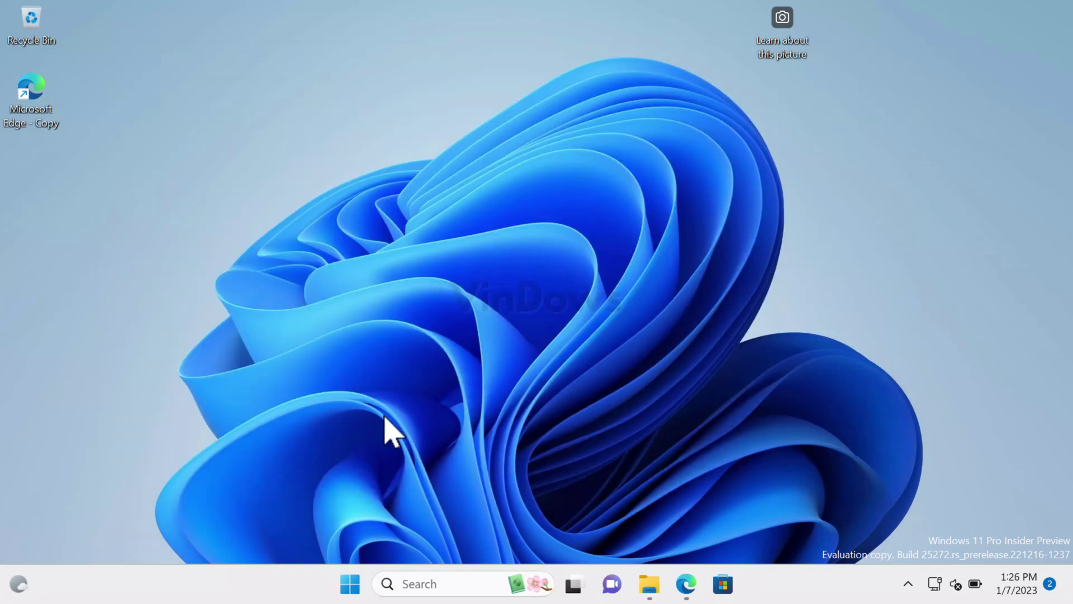
# Bring up the Start menu to restart and reopen File Explorer at Home.
pyautogui.click(352, 584)
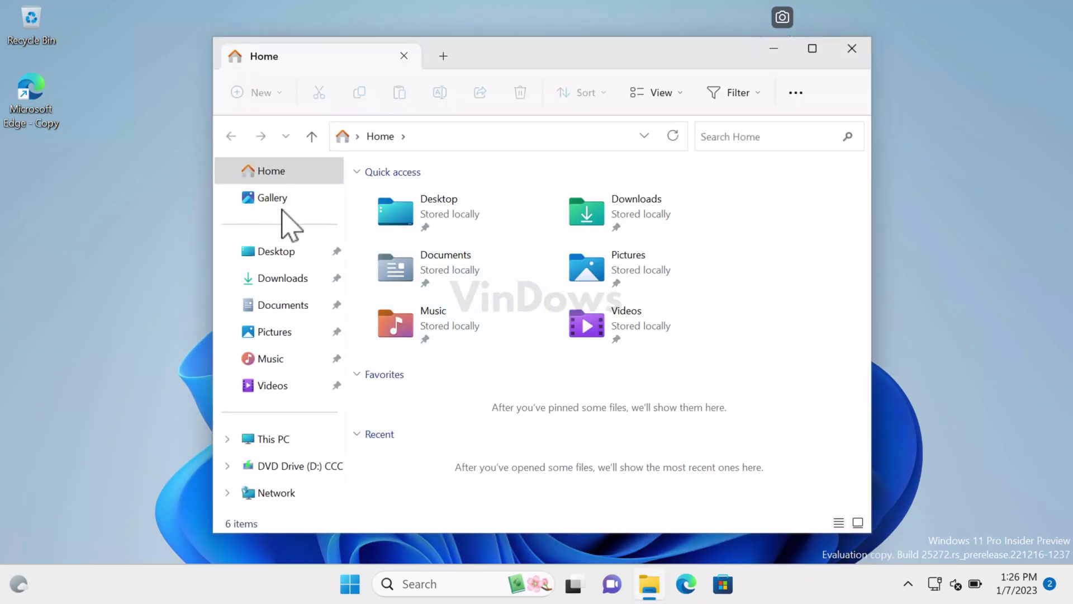
# Show the Gallery with Camera Roll, Saved Pictures and Screenshots after the restart.
pyautogui.click(271, 210)
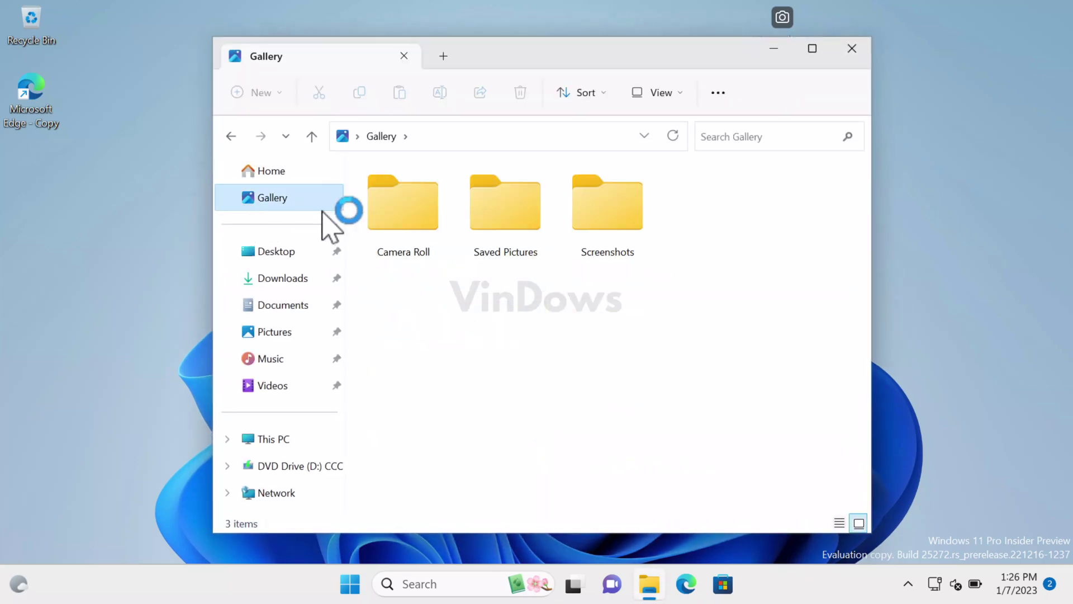